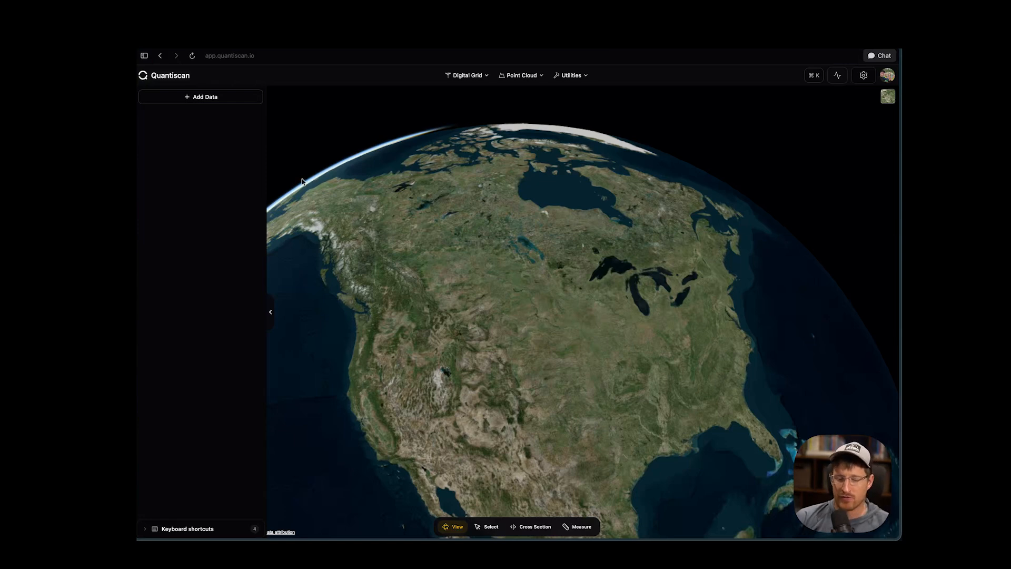
# Step: Load the local 3dep-unclassified ground HAG COPC point cloud from the demos-03-2026 folder
pyautogui.click(203, 95)
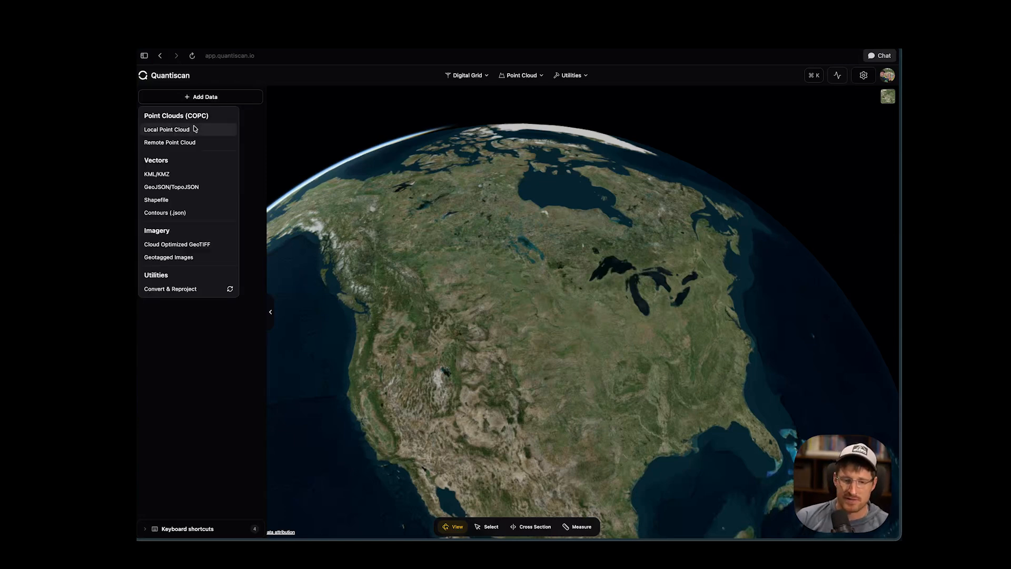
pyautogui.click(195, 129)
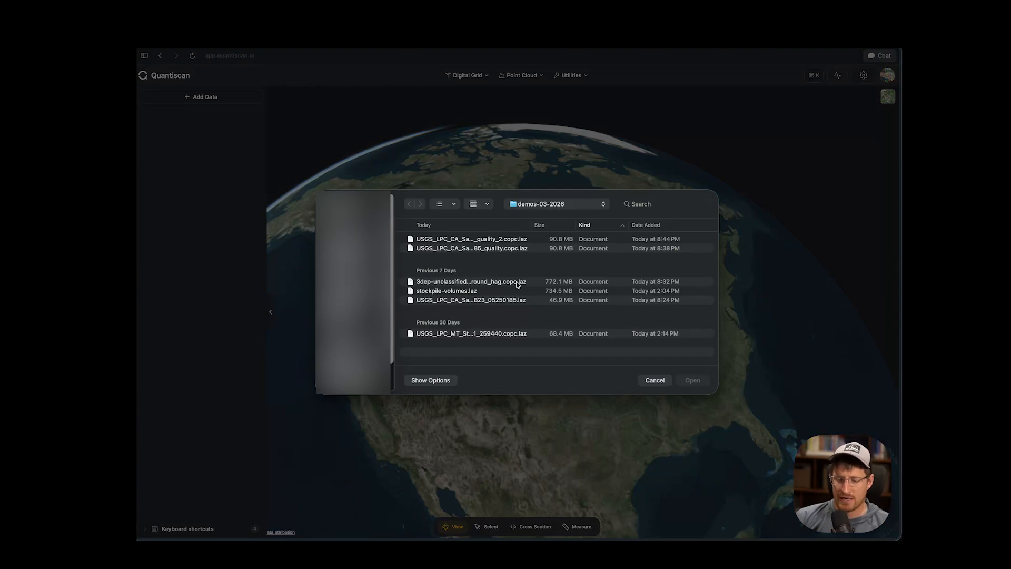
pyautogui.click(512, 283)
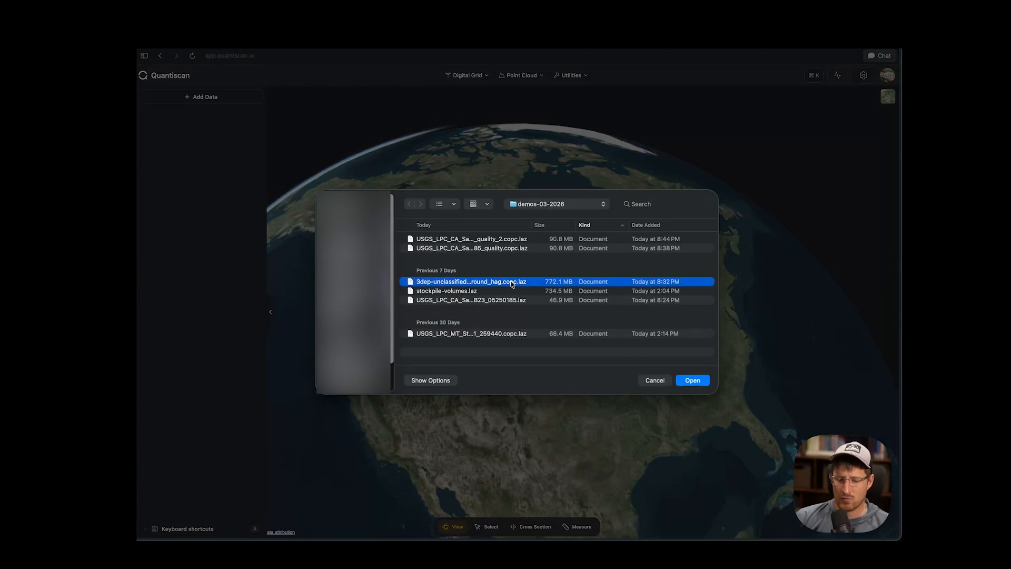
pyautogui.click(501, 288)
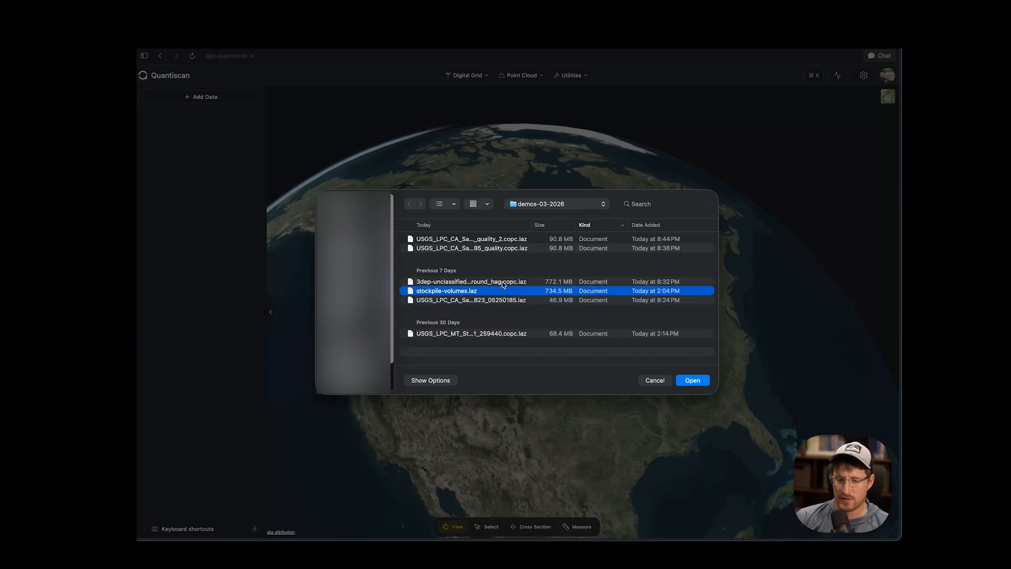
pyautogui.doubleClick(501, 281)
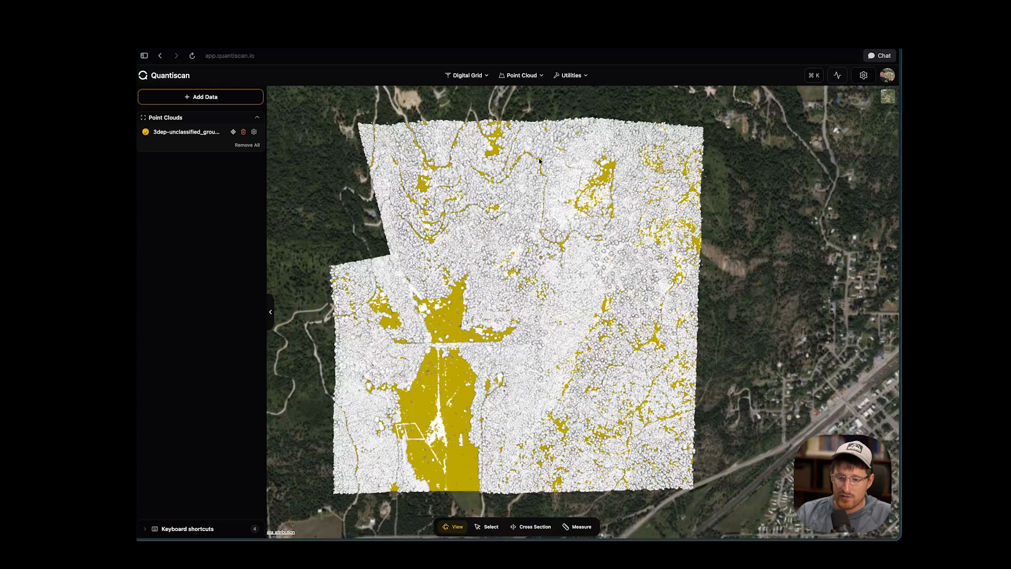
# Step: Examine the loaded point cloud's ground, vegetation and buildings up close, in perspective and across its full extent
pyautogui.scroll(10, 501, 363)
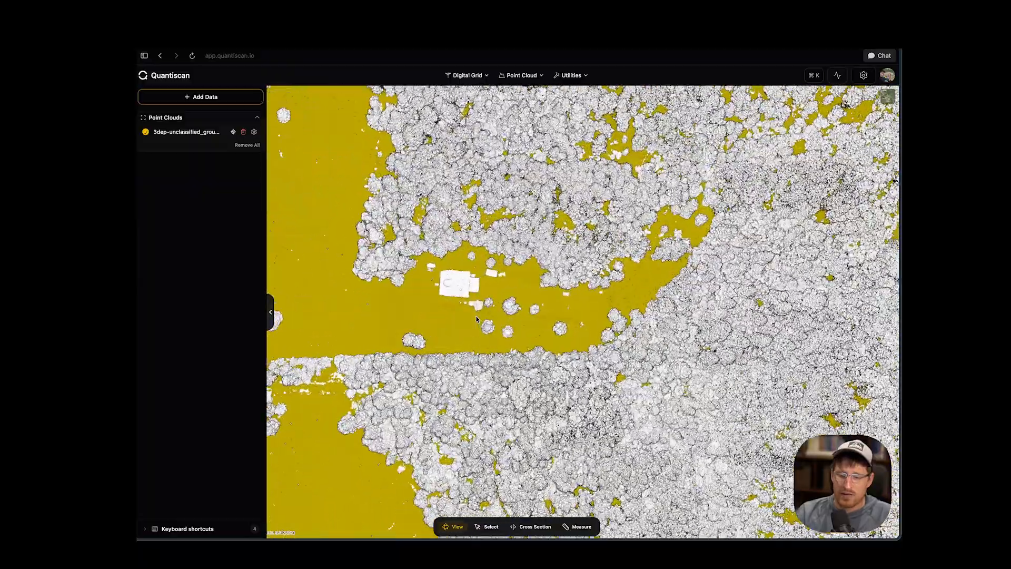
pyautogui.moveTo(478, 320); pyautogui.dragTo(506, 174)
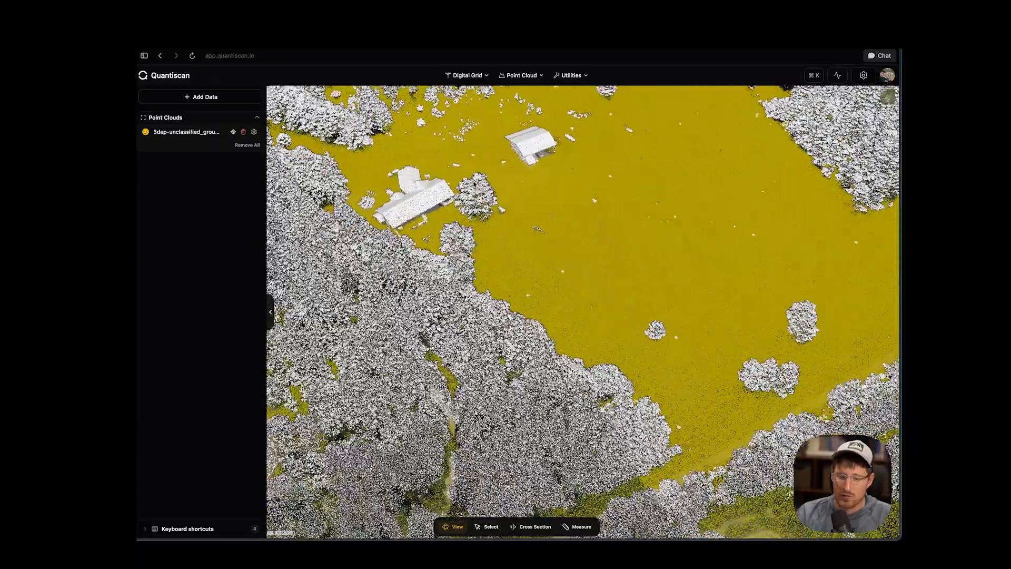
pyautogui.moveTo(627, 289); pyautogui.dragTo(336, 251)
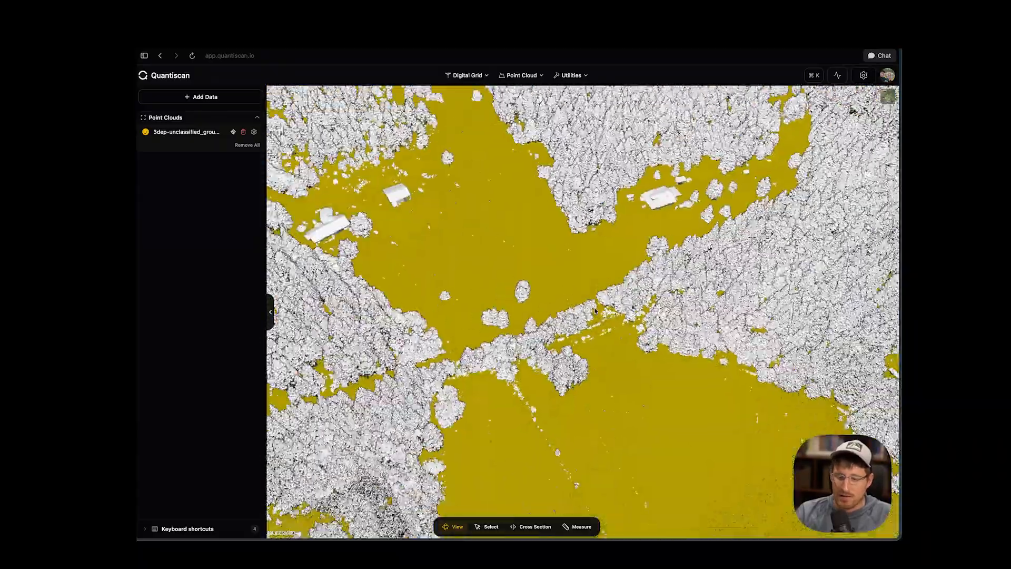
pyautogui.scroll(-10, 593, 317)
pyautogui.scroll(-10, 592, 318)
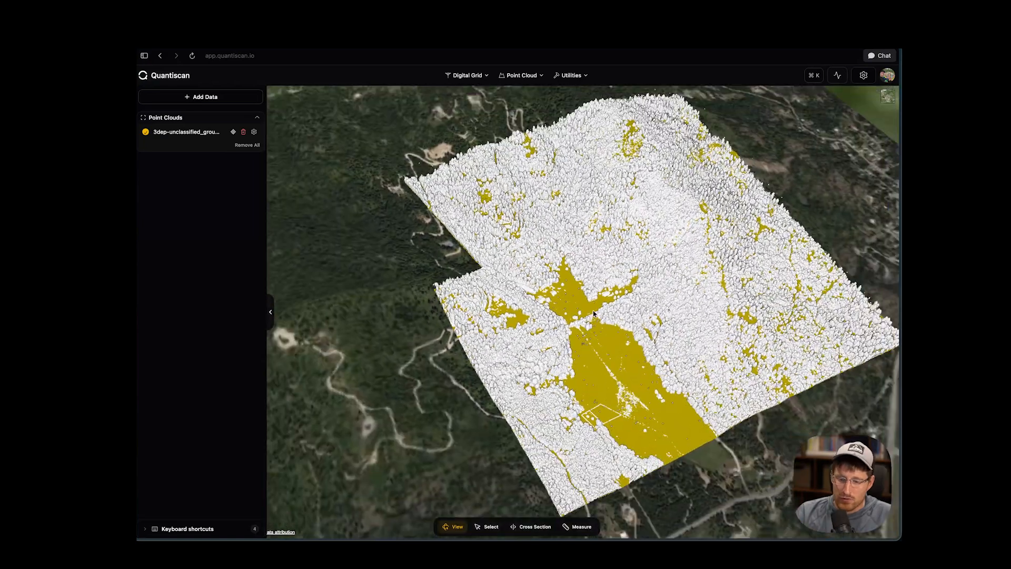
pyautogui.moveTo(592, 317); pyautogui.dragTo(552, 314)
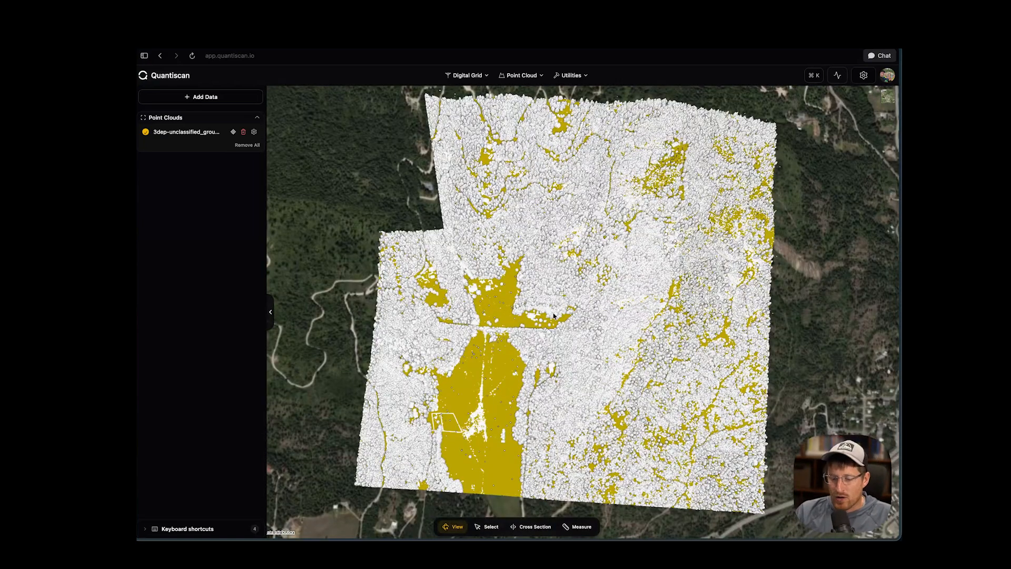
pyautogui.moveTo(575, 350)
pyautogui.mouseDown()
pyautogui.moveTo(584, 359)
pyautogui.moveTo(575, 368)
pyautogui.mouseUp()
pyautogui.scroll(-2, 582, 356)
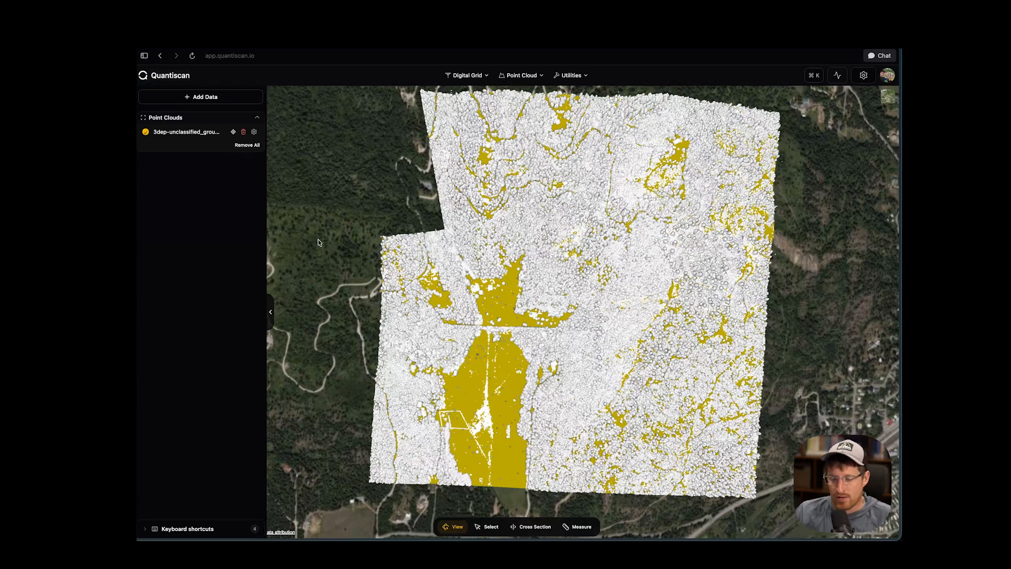
pyautogui.moveTo(425, 306); pyautogui.dragTo(441, 295)
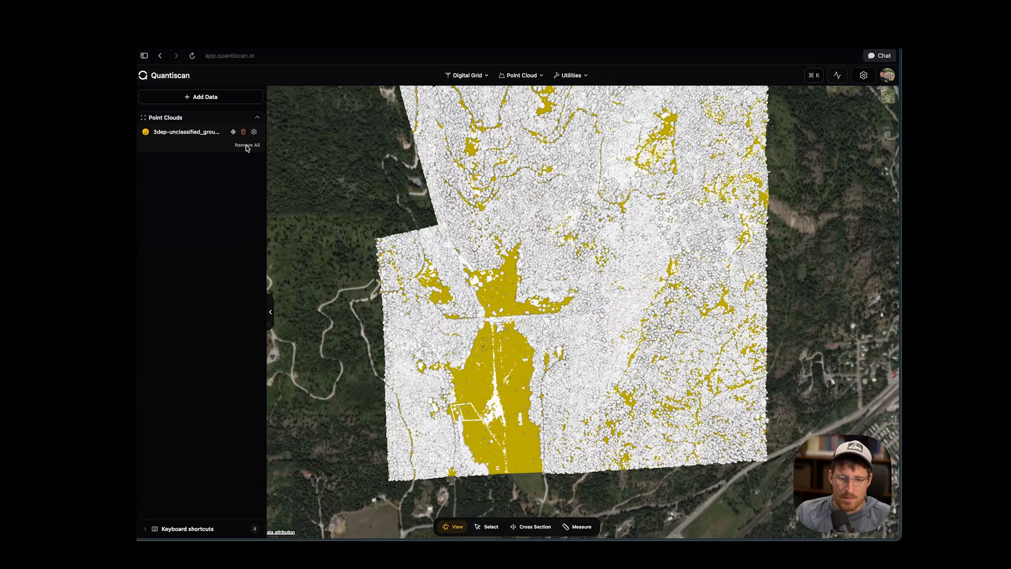
# Step: Remove all loaded point clouds and try to load the local San Francisco LAZ file directly, dismissing the conversion prompt
pyautogui.click(247, 146)
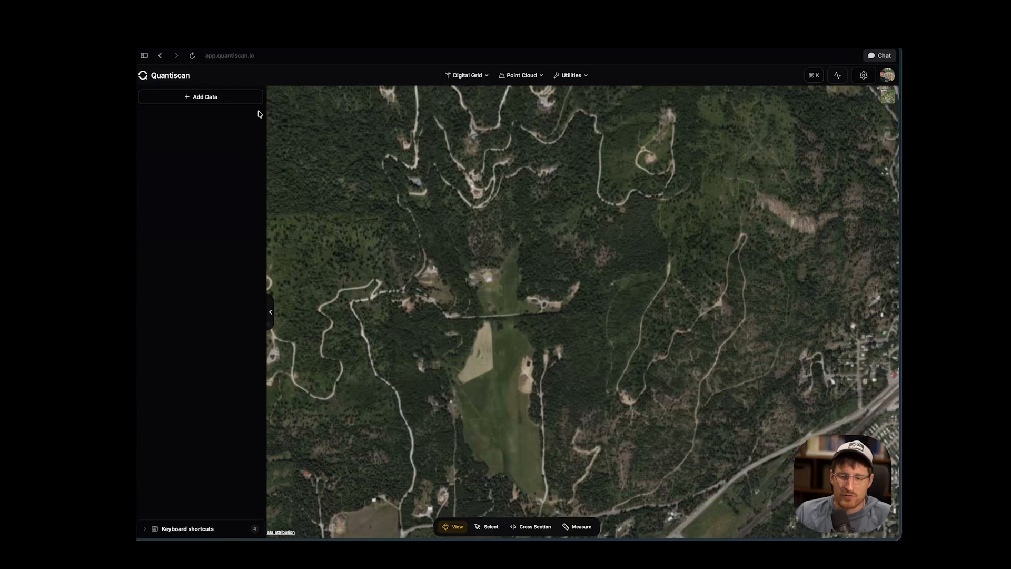
pyautogui.click(209, 98)
pyautogui.click(204, 129)
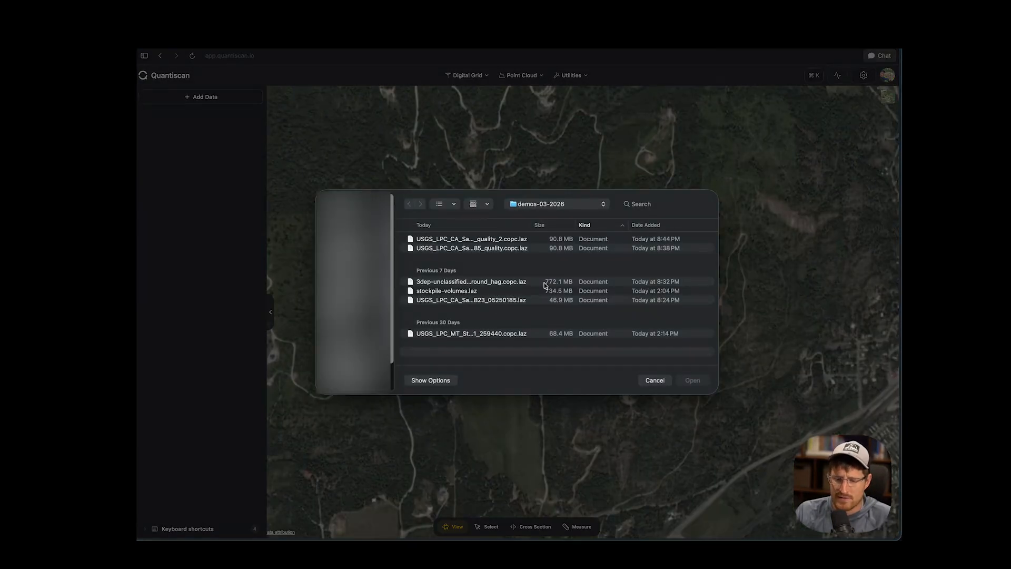
pyautogui.click(514, 301)
pyautogui.doubleClick(514, 301)
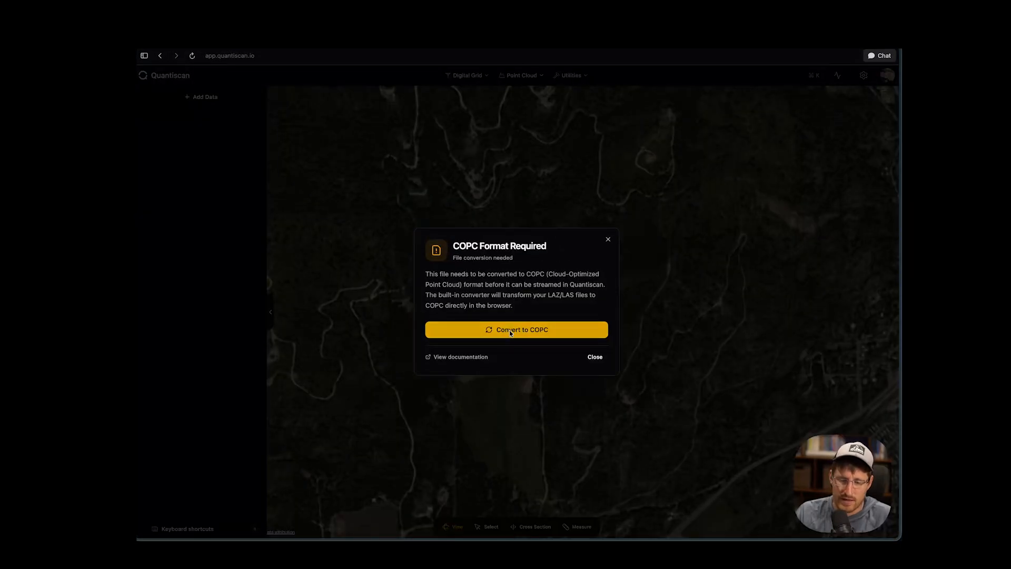
pyautogui.click(608, 239)
# Step: Start a Convert & Reproject job with USGS_LPC_CA_SanFrancisco_B23_05250185.laz as the source file
pyautogui.click(521, 75)
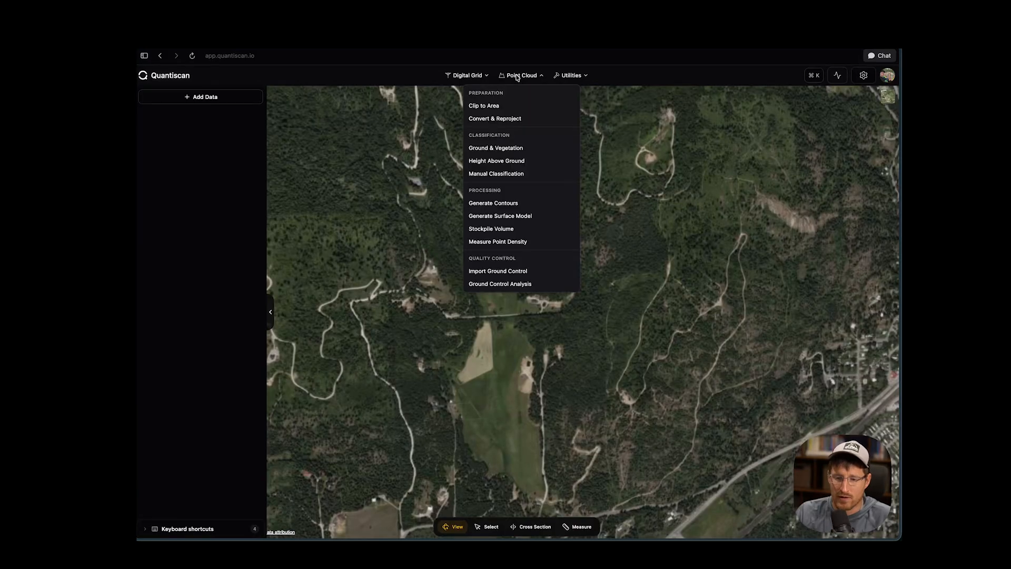
pyautogui.click(509, 119)
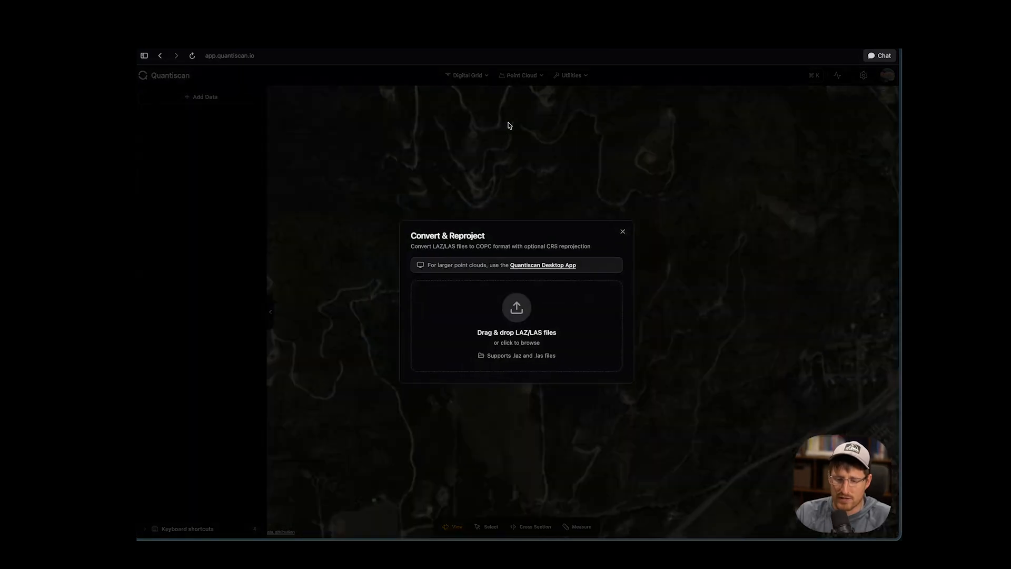
pyautogui.click(472, 309)
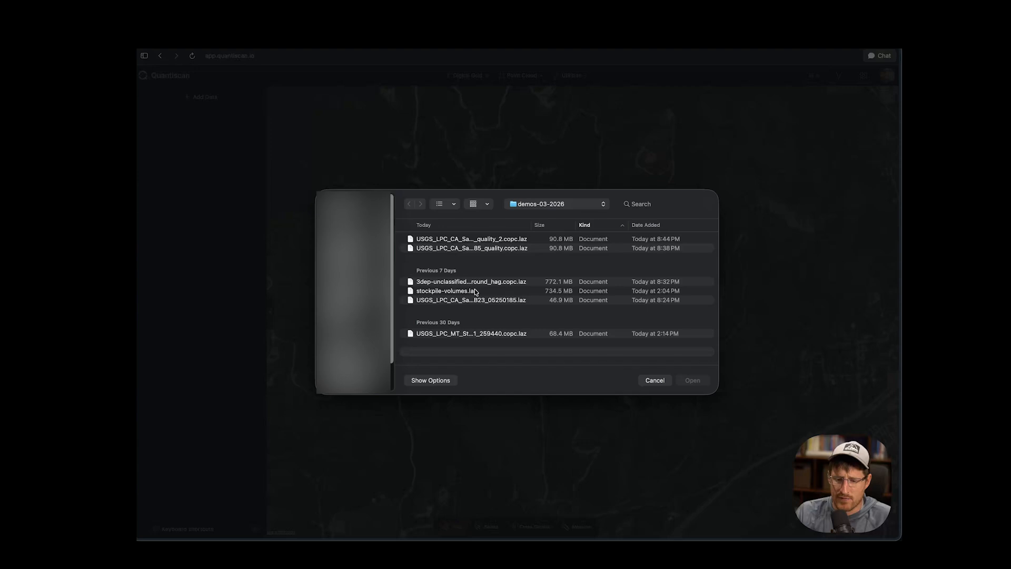
pyautogui.doubleClick(486, 301)
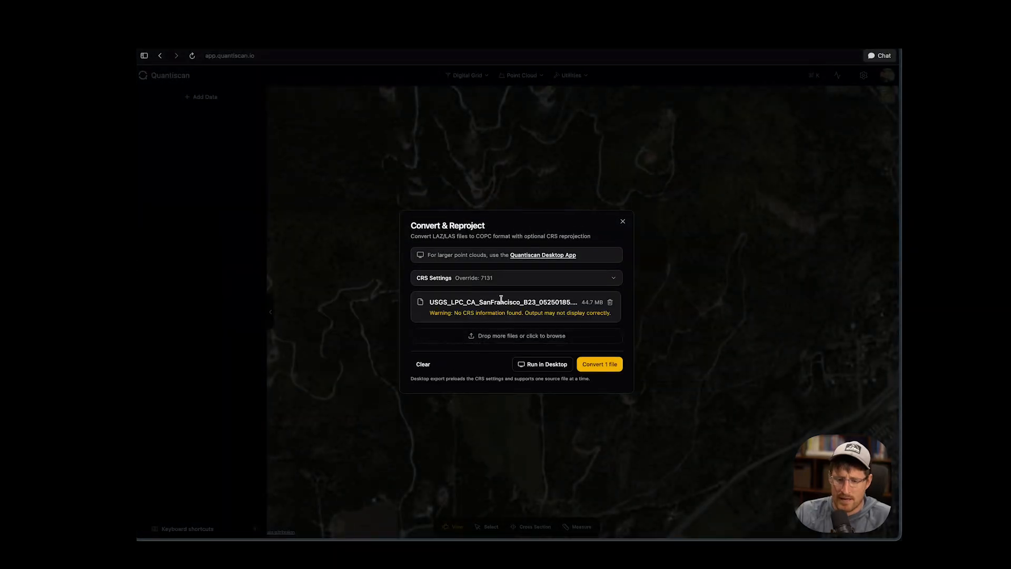
# Step: In the CRS settings, search the override CRS for "mont", clear it, and set the override to 7131
pyautogui.click(495, 280)
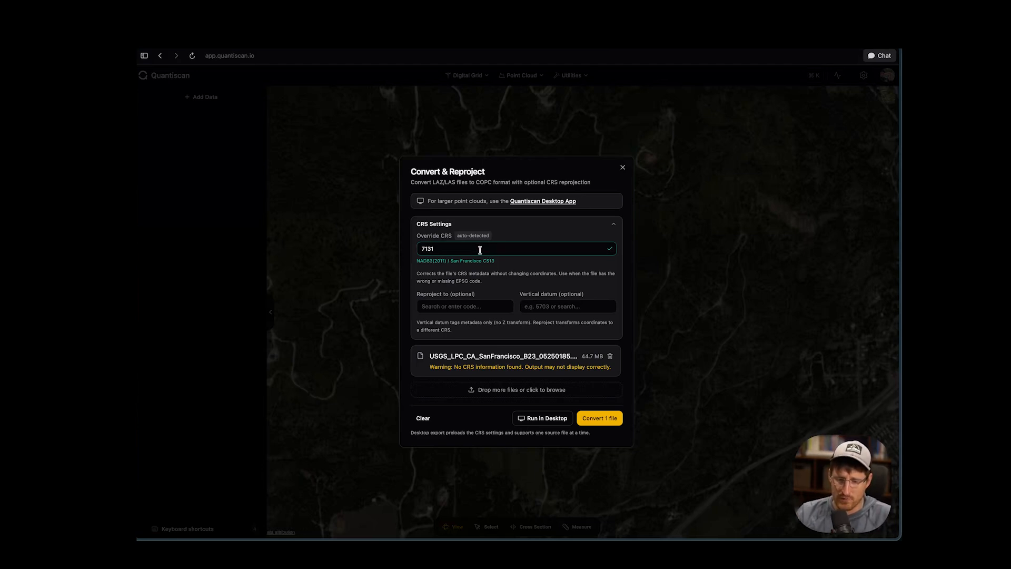
pyautogui.moveTo(462, 249); pyautogui.dragTo(330, 254)
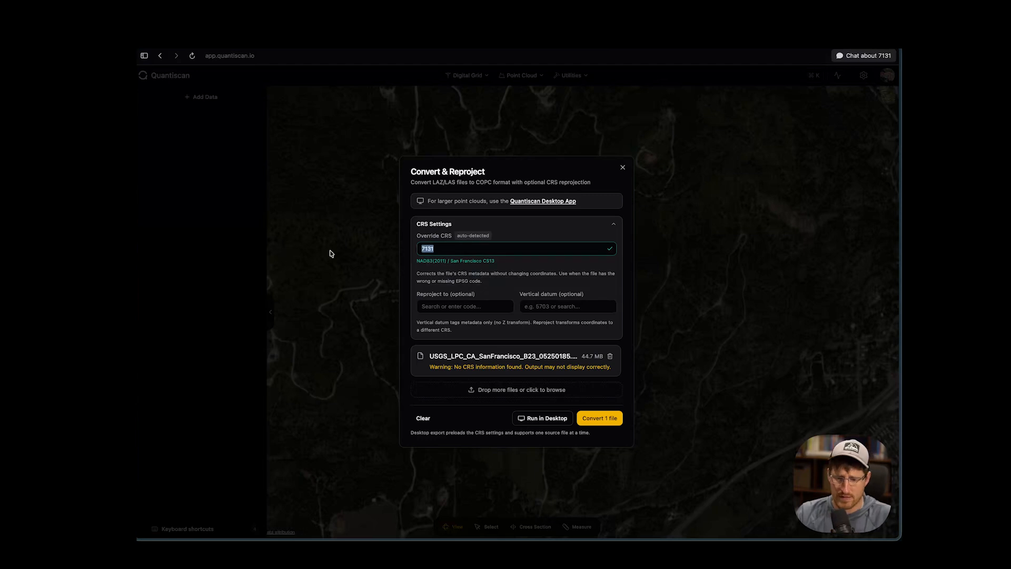
pyautogui.write('mont')
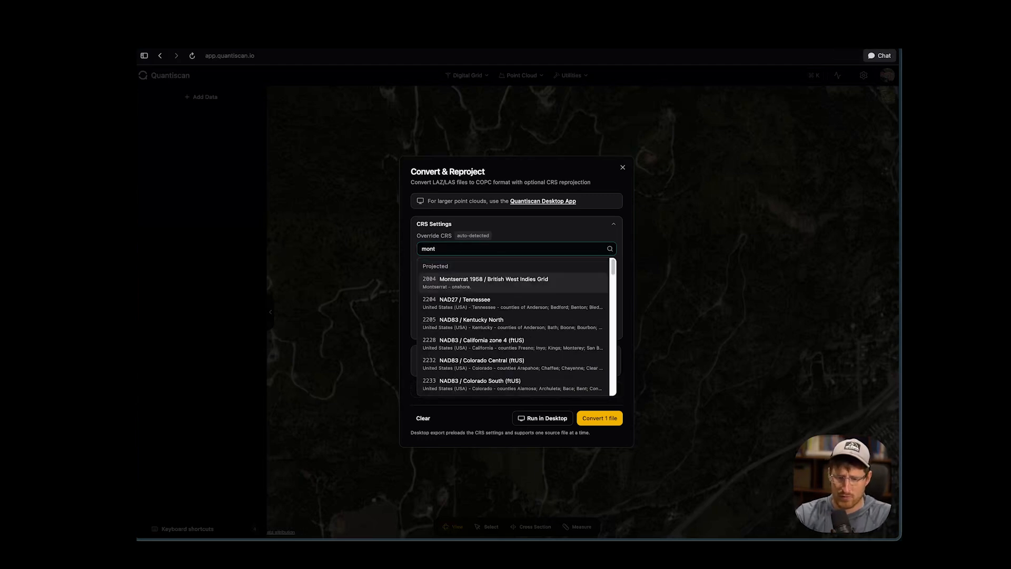
pyautogui.press('BackSpace')
pyautogui.press('BackSpace')
pyautogui.press('BackSpace')
pyautogui.press('BackSpace')
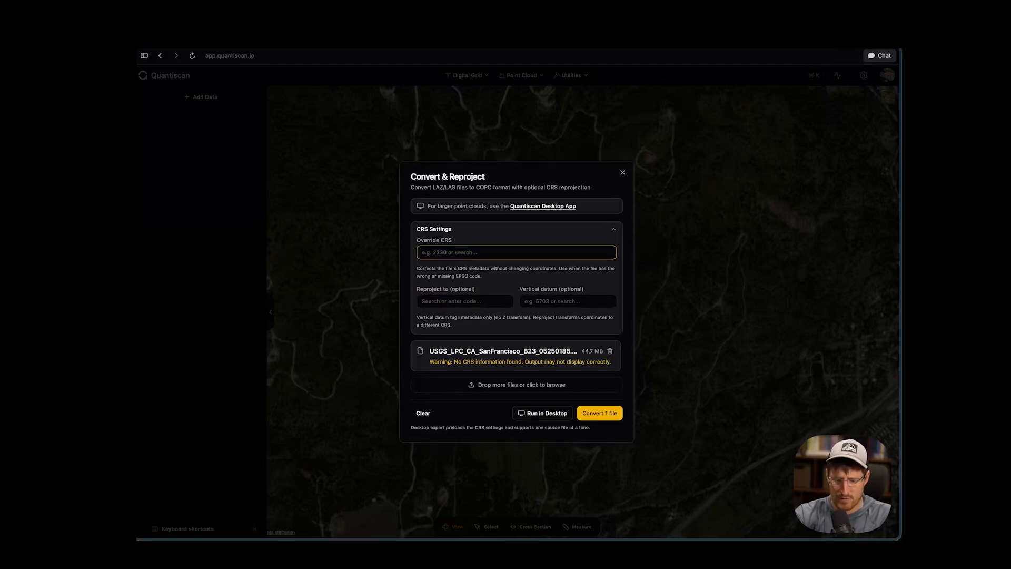
pyautogui.write('7131')
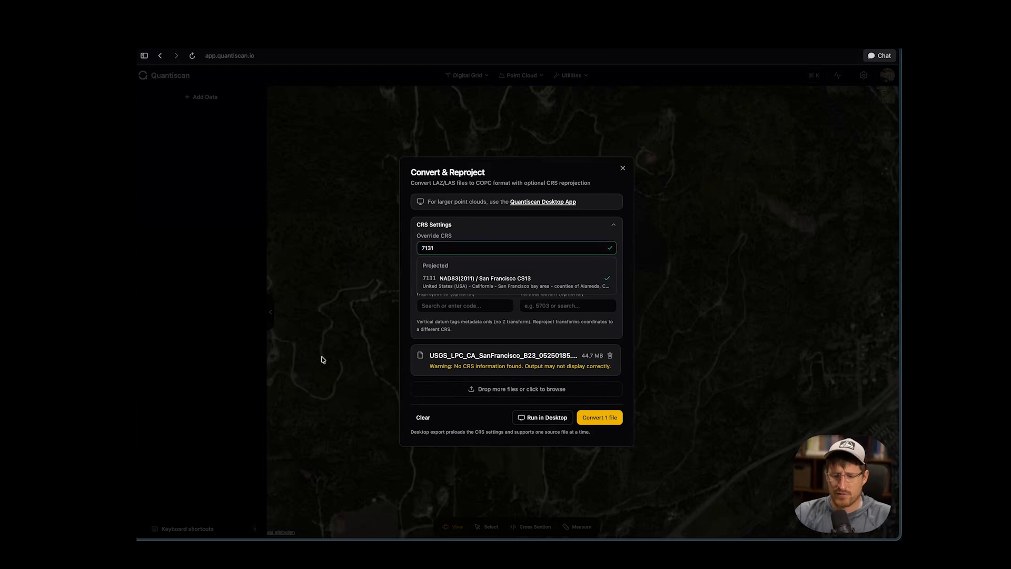
pyautogui.click(457, 334)
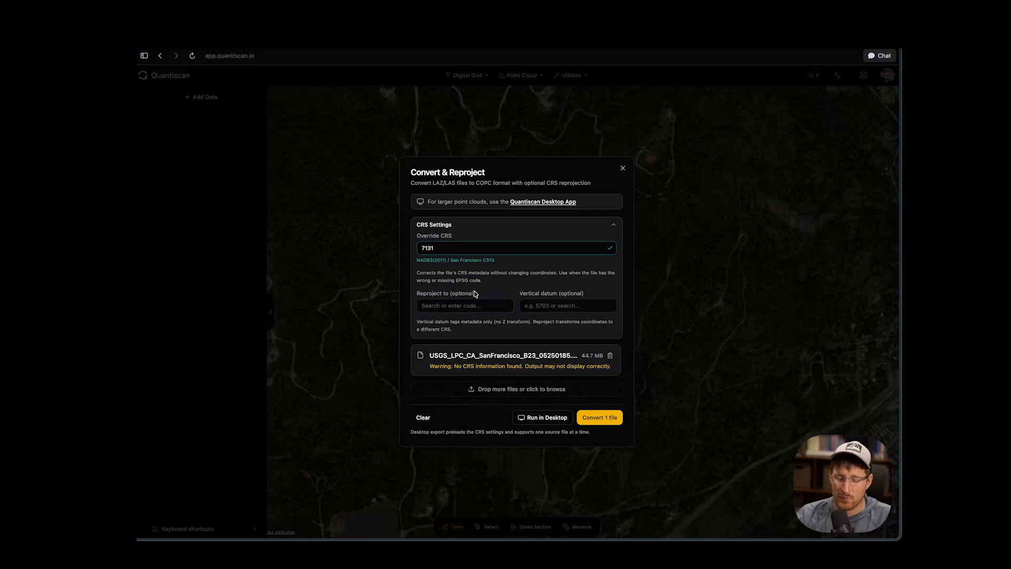
# Step: Try 5703 as the optional vertical datum in the CRS settings, and clear the field again
pyautogui.click(550, 305)
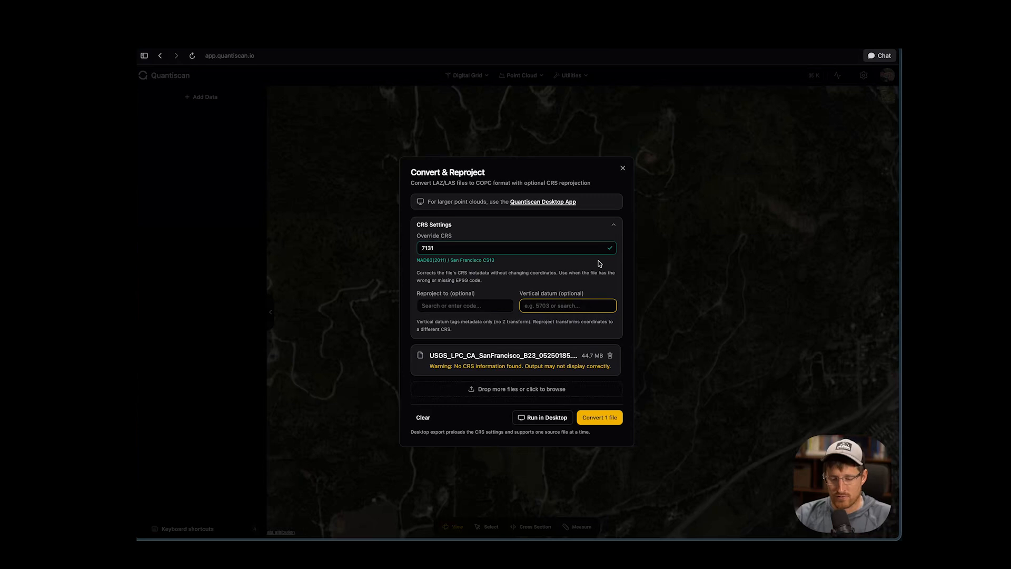
pyautogui.write('5')
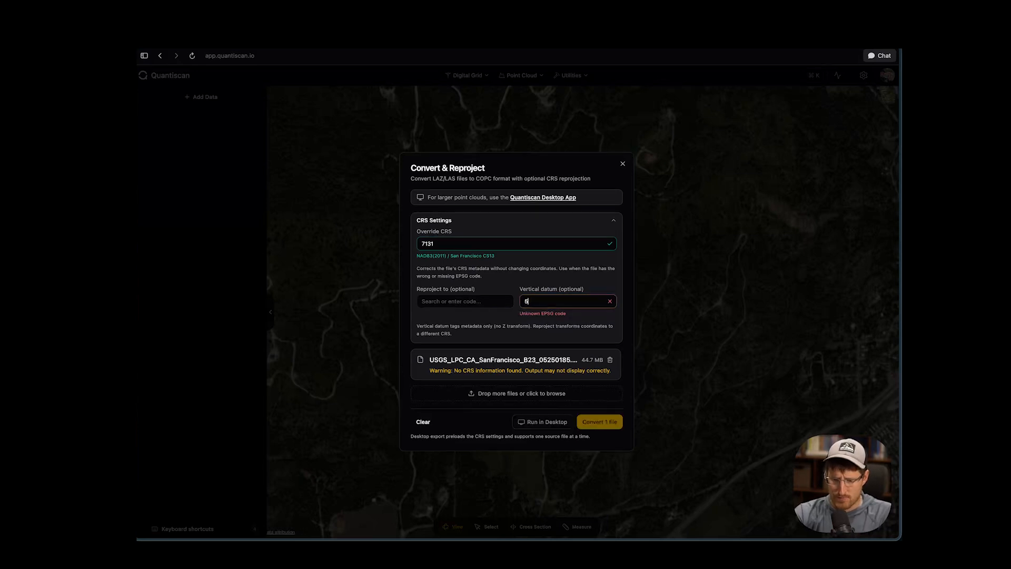
pyautogui.write('703')
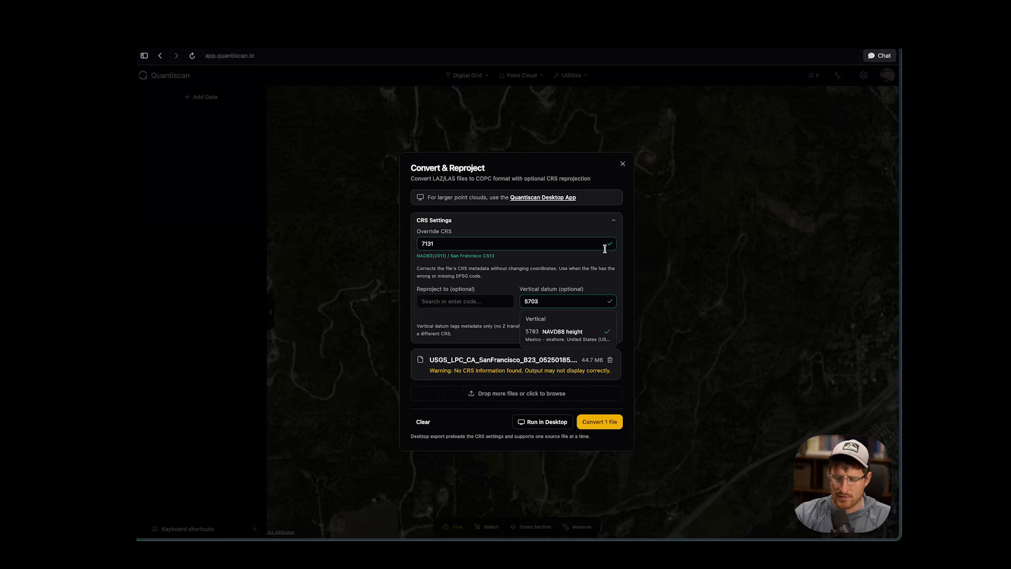
pyautogui.press('BackSpace')
pyautogui.press('BackSpace')
pyautogui.press('BackSpace')
pyautogui.press('BackSpace')
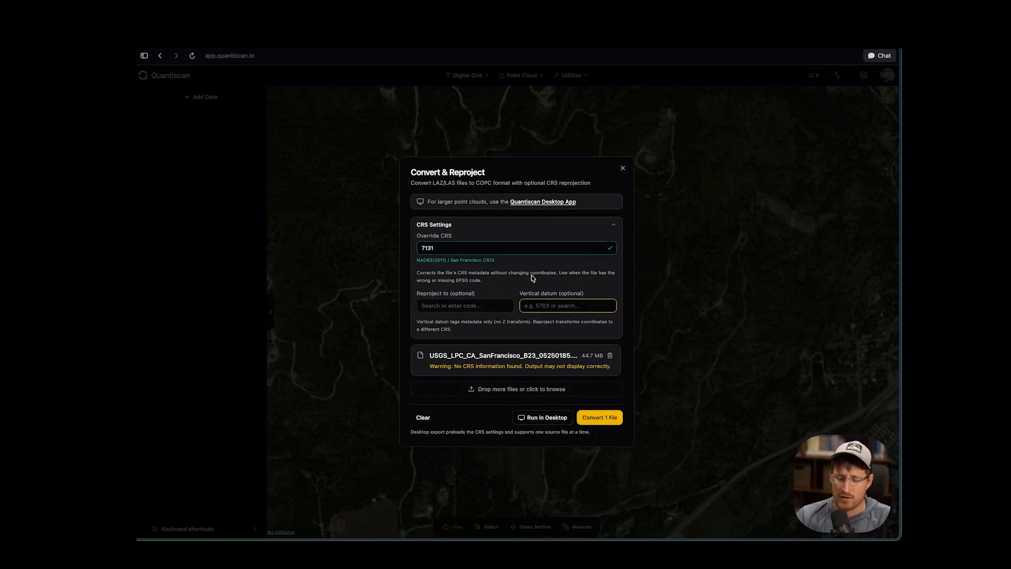
pyautogui.click(504, 284)
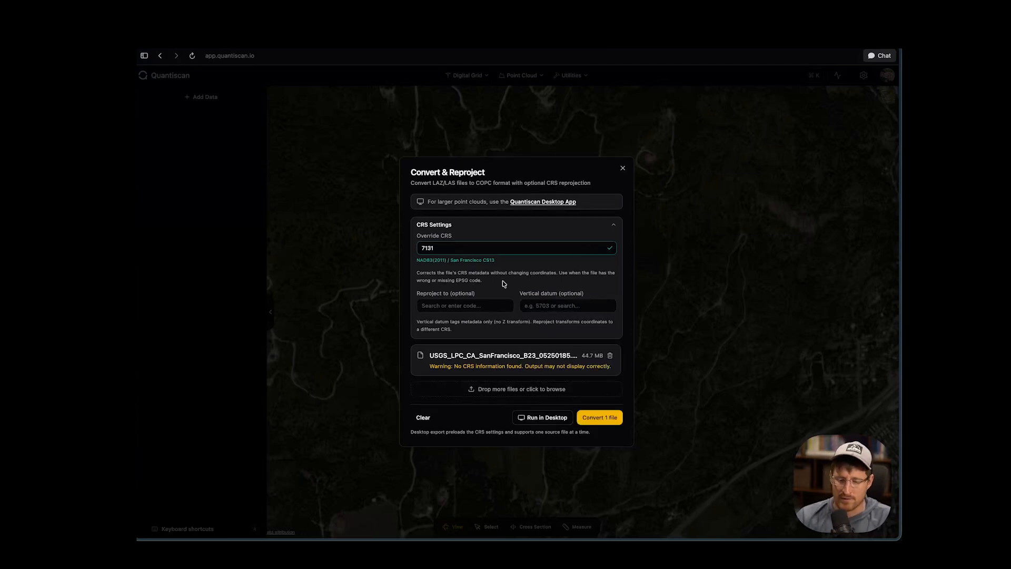
# Step: Start the COPC conversion of the San Francisco file and open the task list to monitor it
pyautogui.click(608, 421)
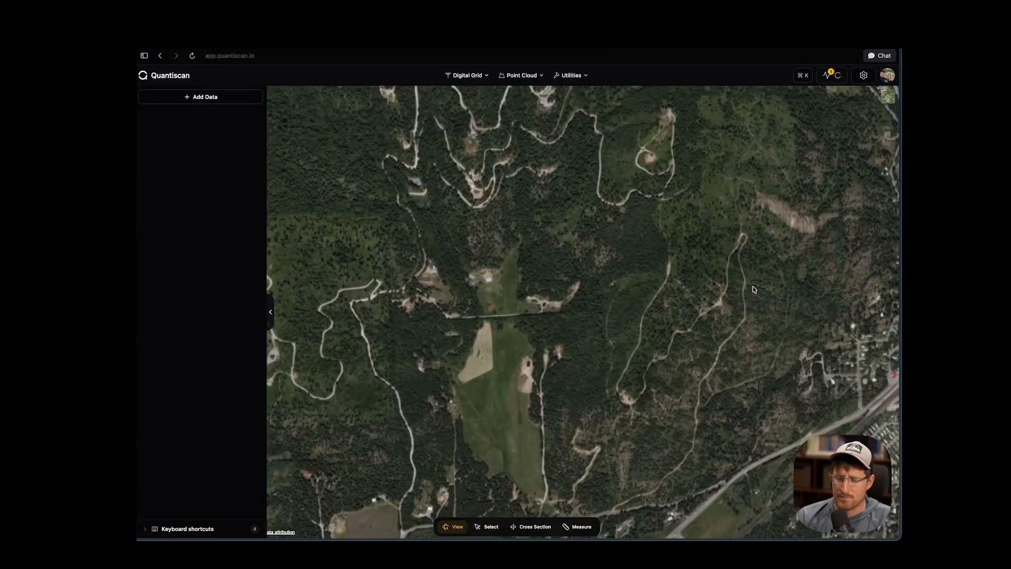
pyautogui.click(832, 77)
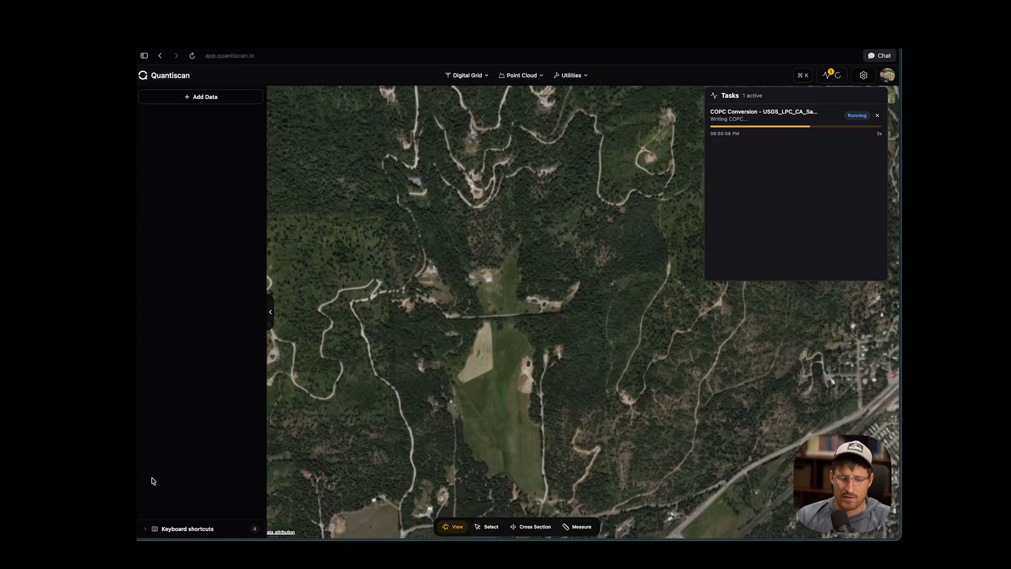
# Step: Switch to the Quantiscan desktop app, close its old conversion window, and place a fresh Convert & Reproject window over the map
pyautogui.moveTo(138, 481)
pyautogui.press('super+Tab')
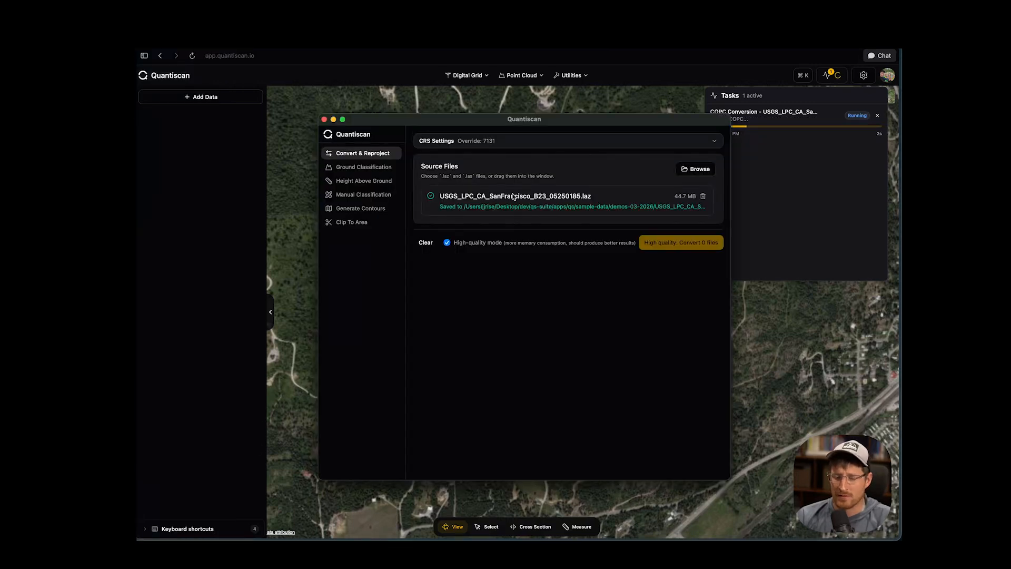
pyautogui.click(323, 120)
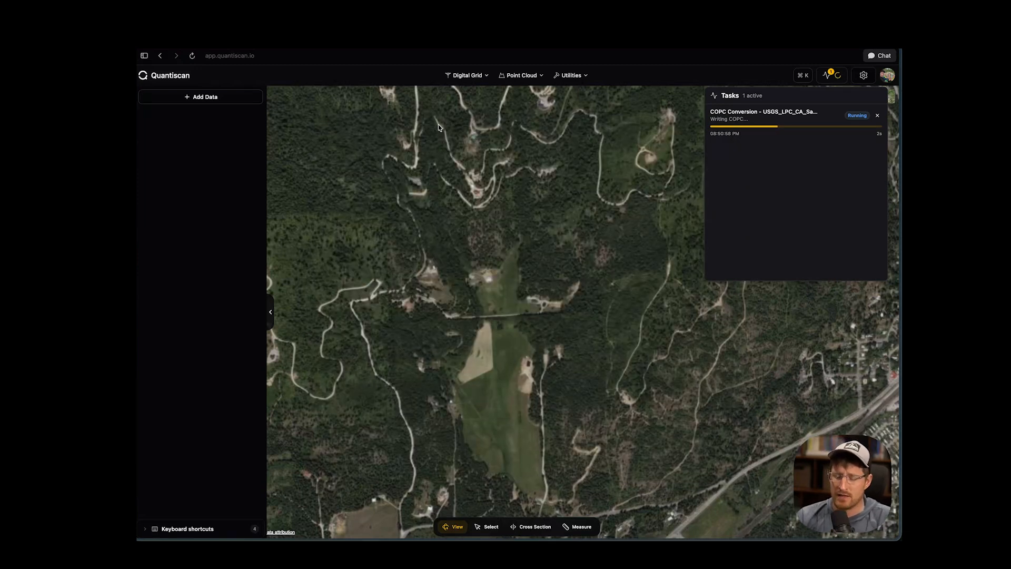
pyautogui.moveTo(579, 82); pyautogui.dragTo(560, 138)
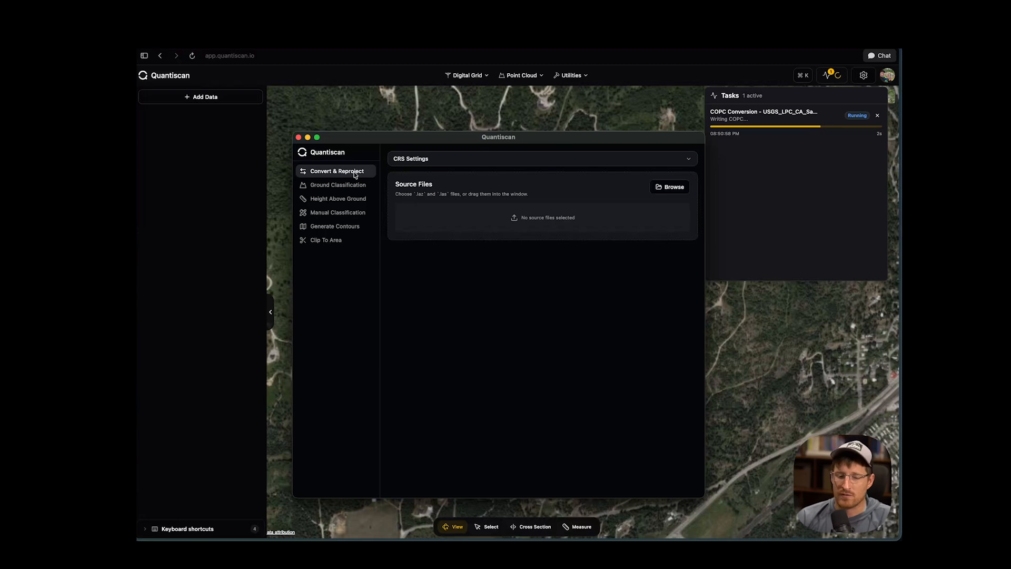
# Step: Bring the Quantiscan desktop app back to the front and load USGS_LPC_CA_SanFrancisco_B23_05250185.laz as the conversion source file
pyautogui.click(213, 229)
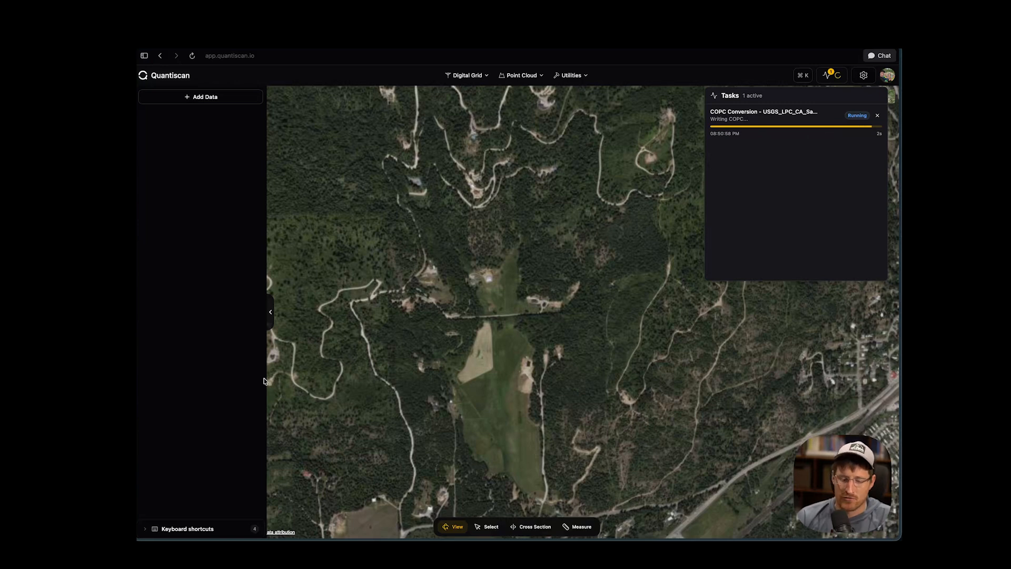
pyautogui.click(126, 486)
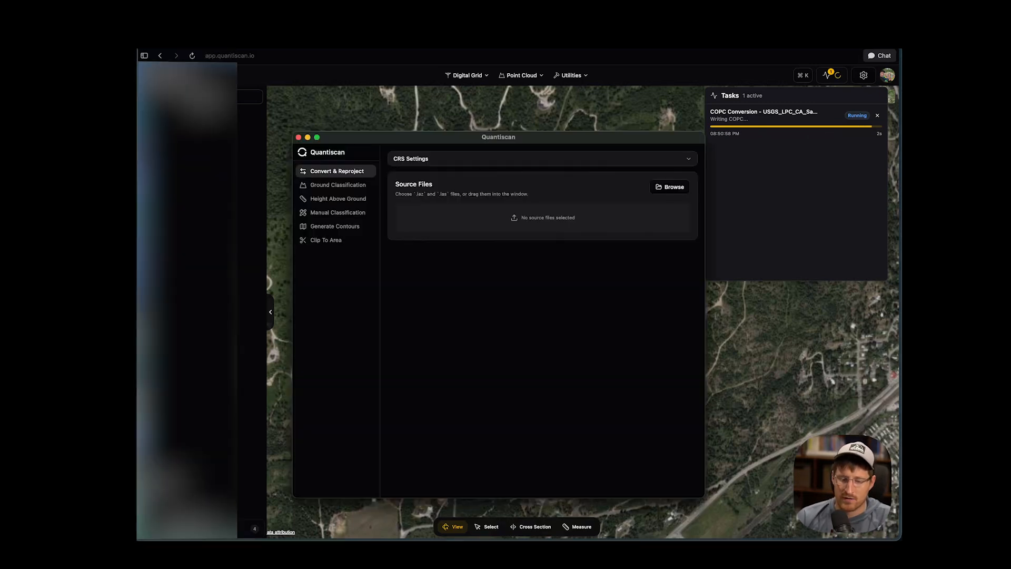
pyautogui.click(674, 188)
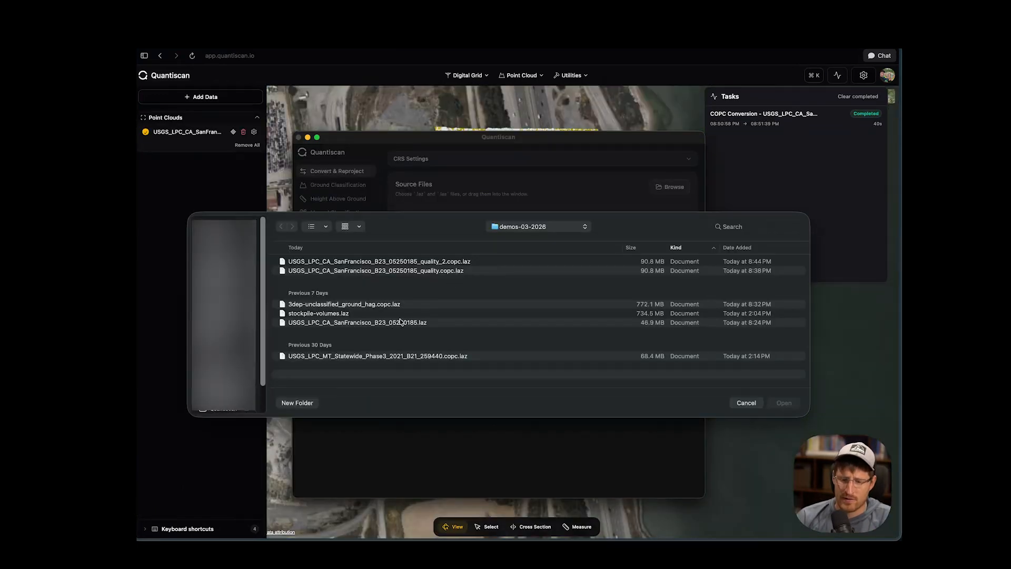
pyautogui.doubleClick(400, 322)
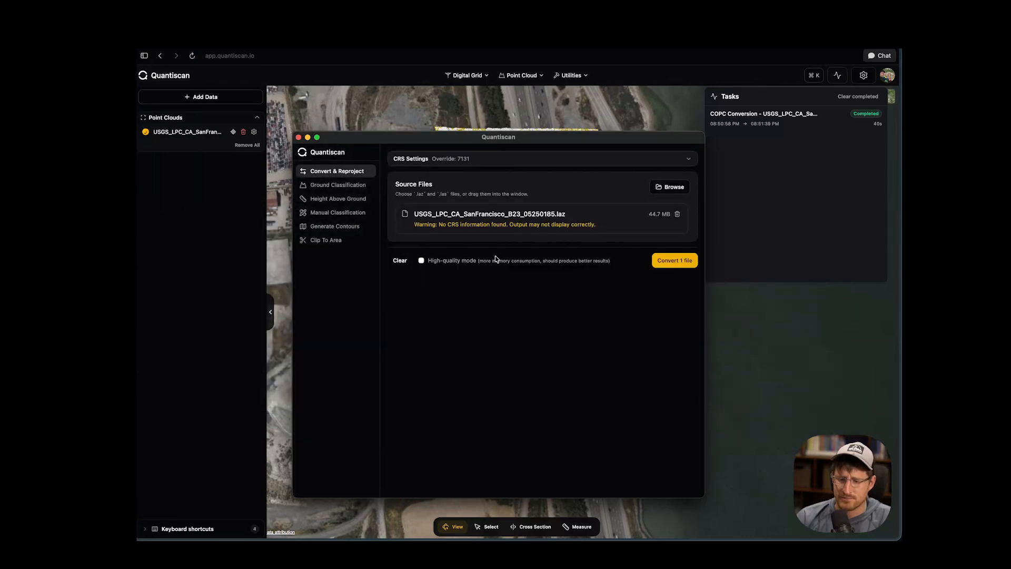
# Step: Enable high-quality mode, check the finished conversion task in the web app, and run the desktop conversion of the San Francisco file
pyautogui.click(422, 261)
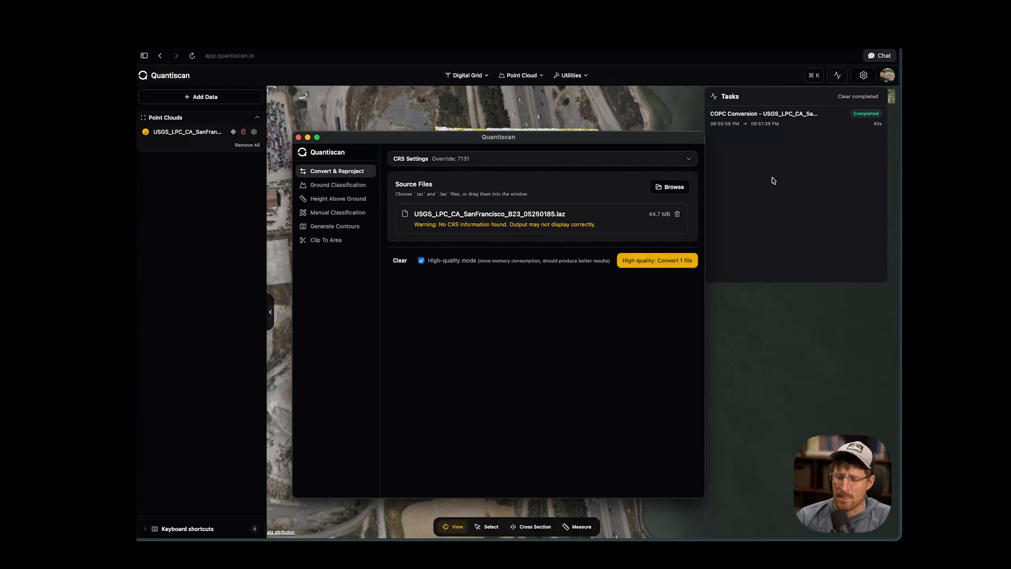
pyautogui.click(839, 308)
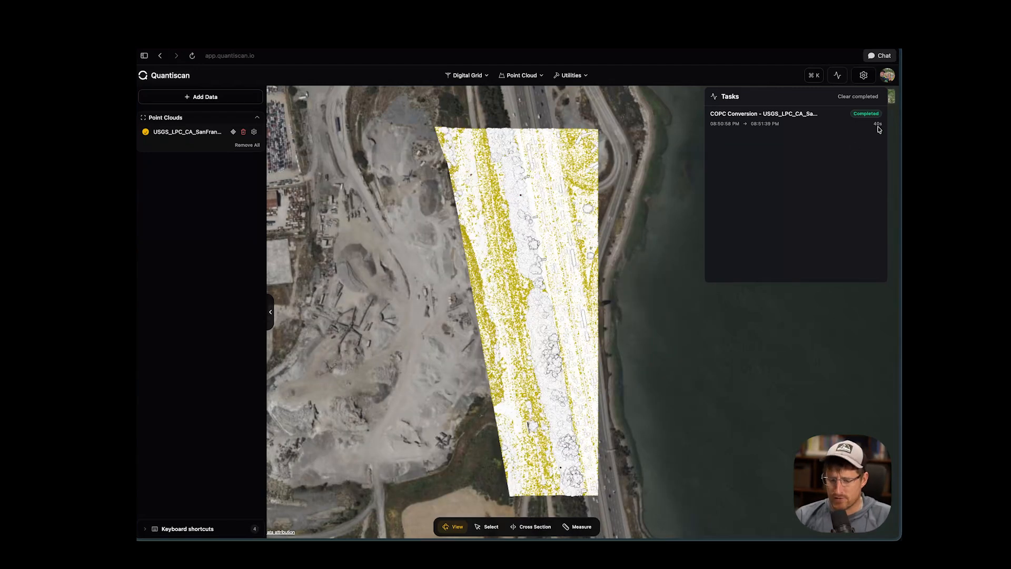
pyautogui.press('super+Tab')
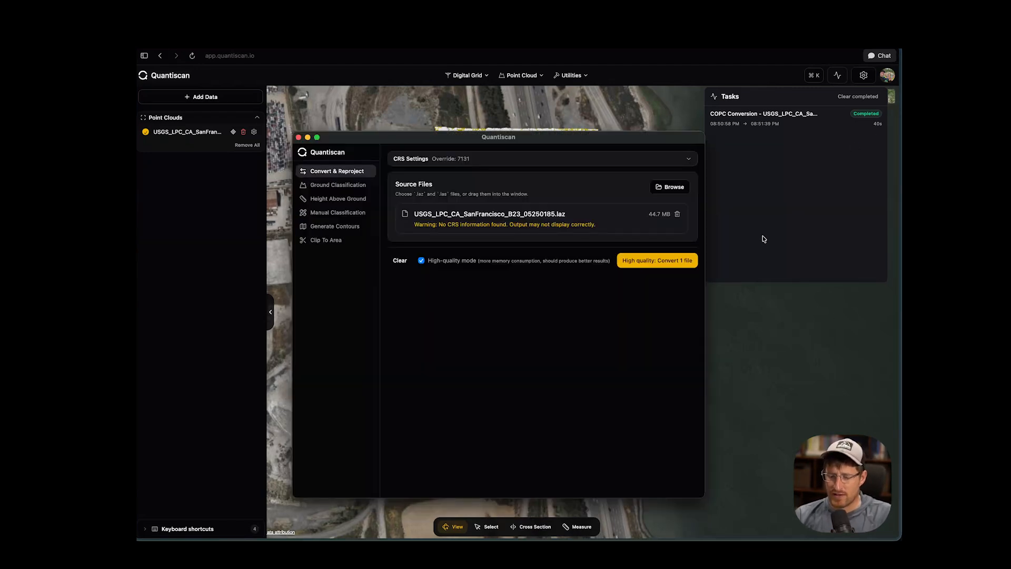
pyautogui.click(650, 266)
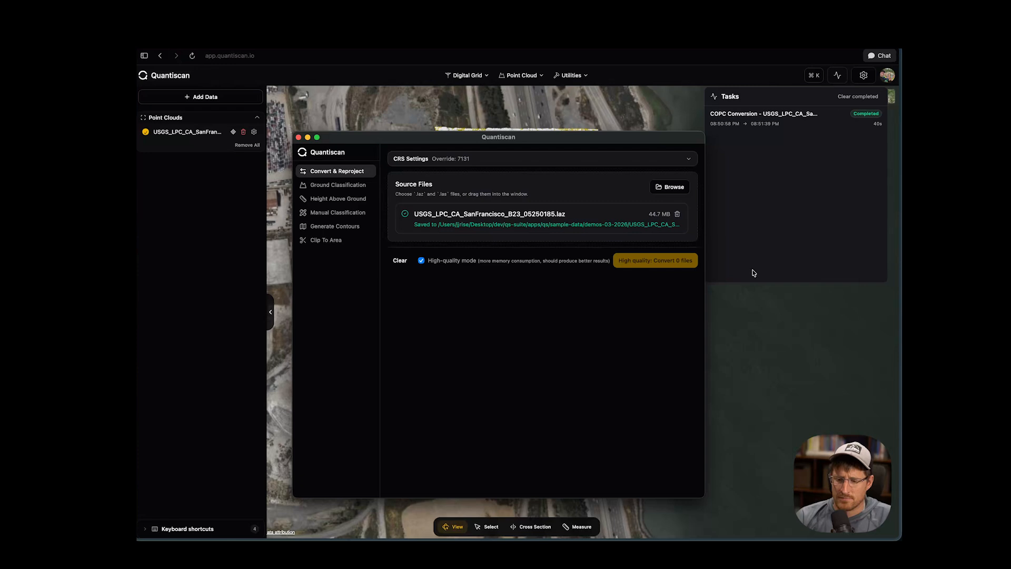
# Step: Switch to the Quantiscan web app, and replace the loaded point cloud with the San Francisco file ending in _quality_3.copc.laz from the demos-03-2026 folder
pyautogui.click(734, 323)
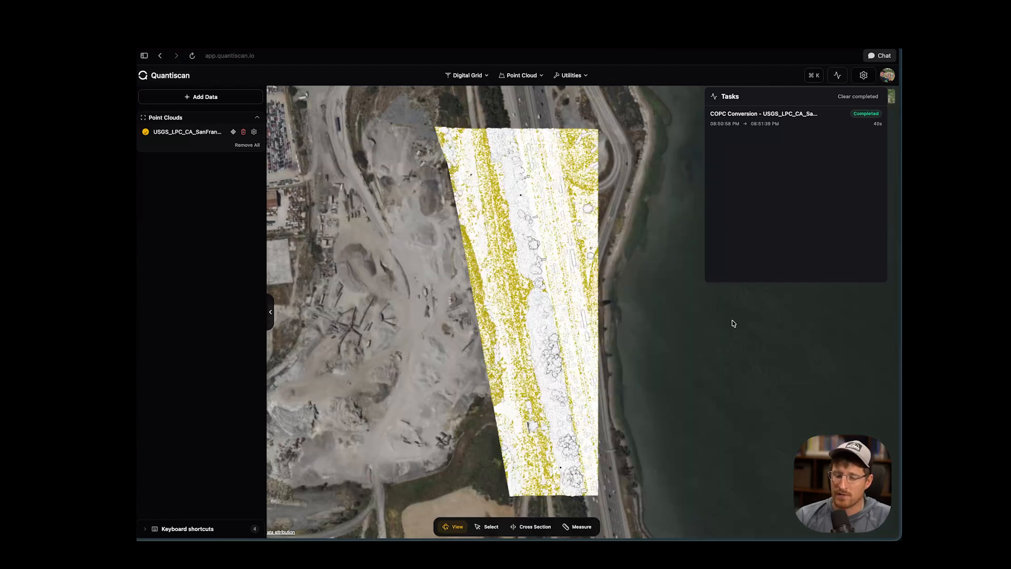
pyautogui.click(256, 147)
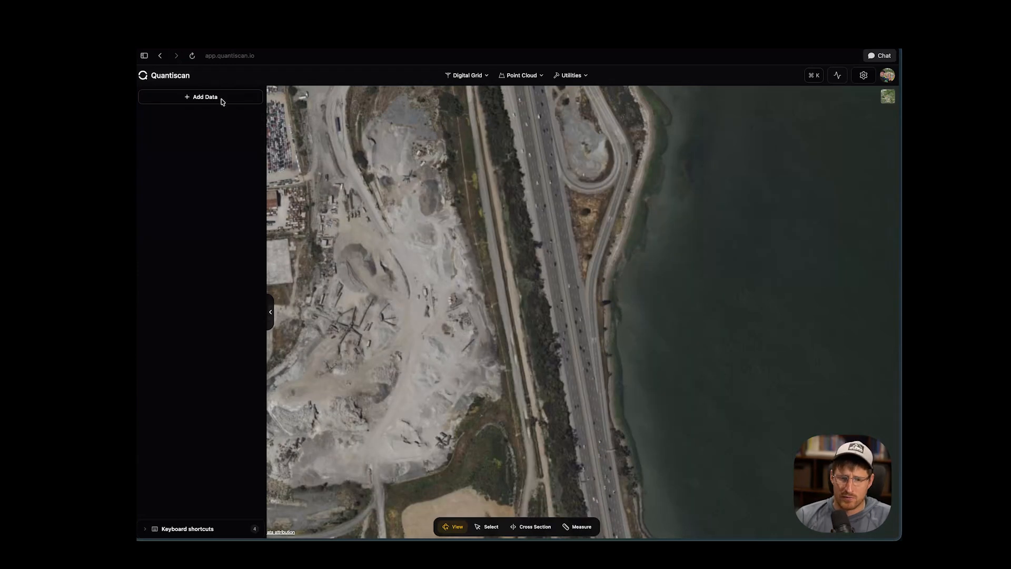
pyautogui.click(221, 99)
pyautogui.click(223, 134)
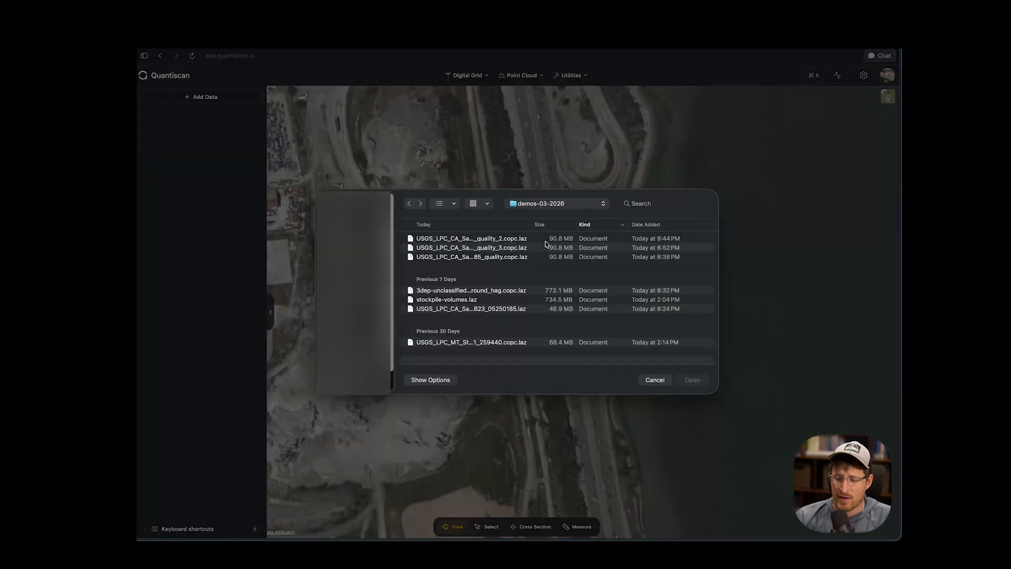
pyautogui.doubleClick(506, 248)
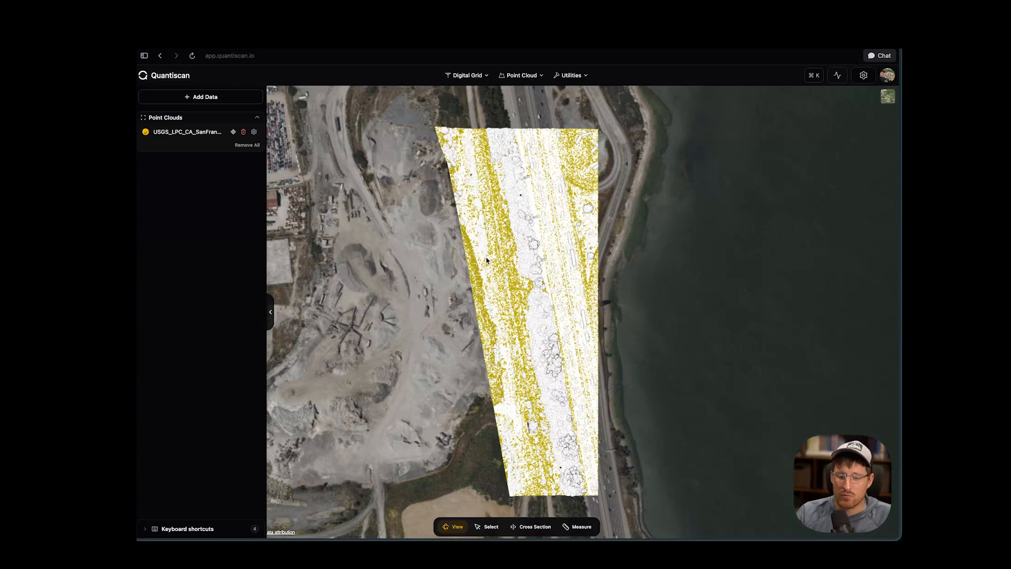
pyautogui.moveTo(480, 260); pyautogui.dragTo(451, 206, button='middle')
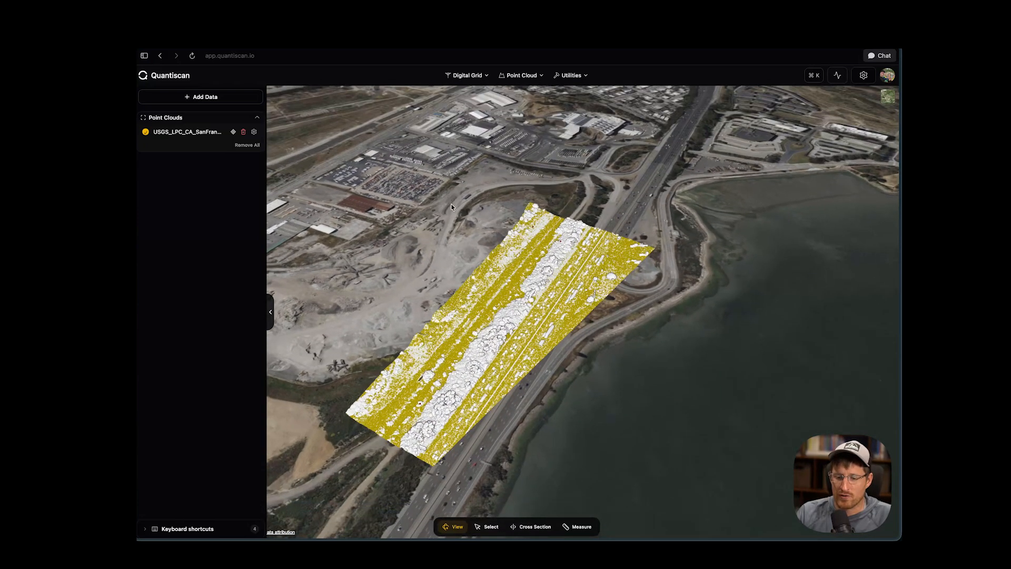